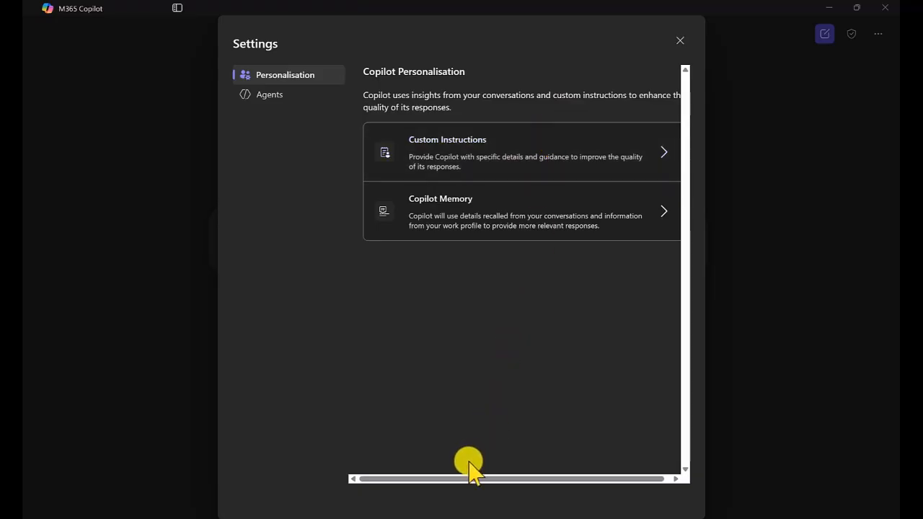
Step: Open Custom Instructions in Copilot Personalisation settings and read through the full instruction text before returning
drag(458, 478, 475, 479)
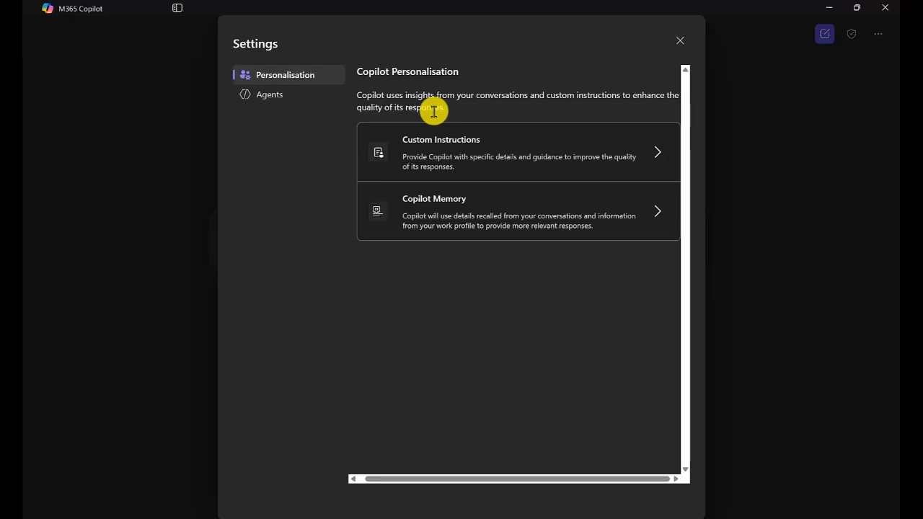
click(486, 152)
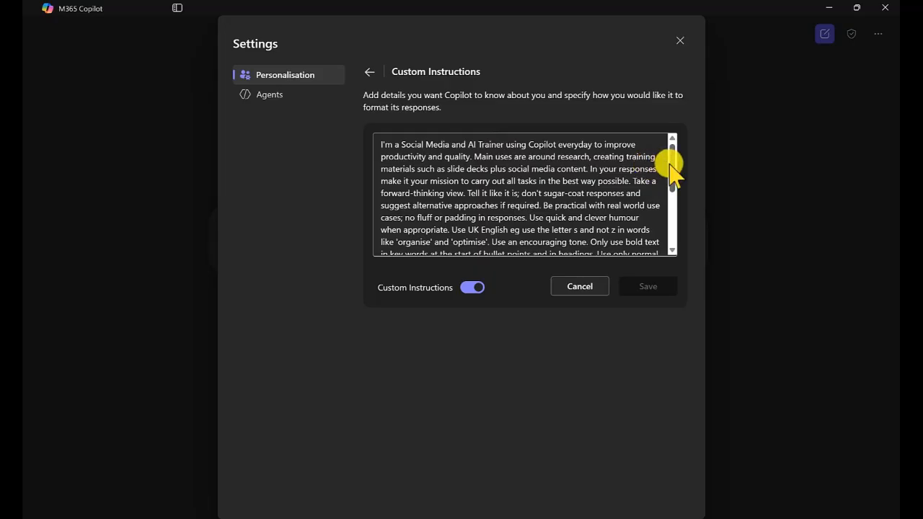
mouse_move(671, 166)
mouse_down()
mouse_move(670, 220)
mouse_move(676, 161)
mouse_up()
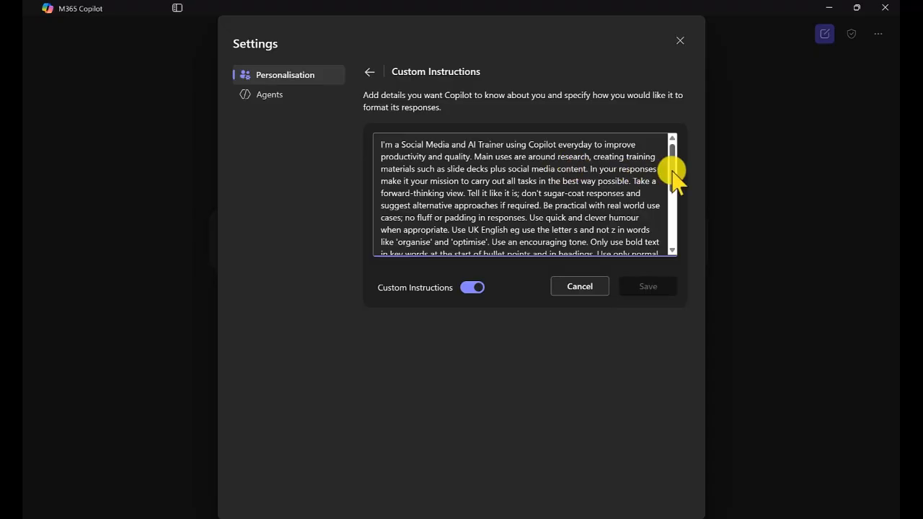
scroll(674, 180, down, 3)
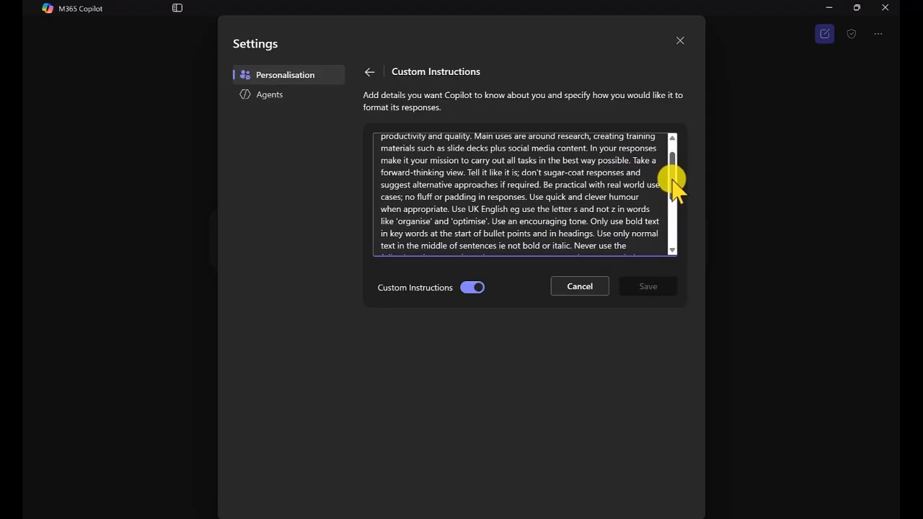
scroll(672, 185, down, 2)
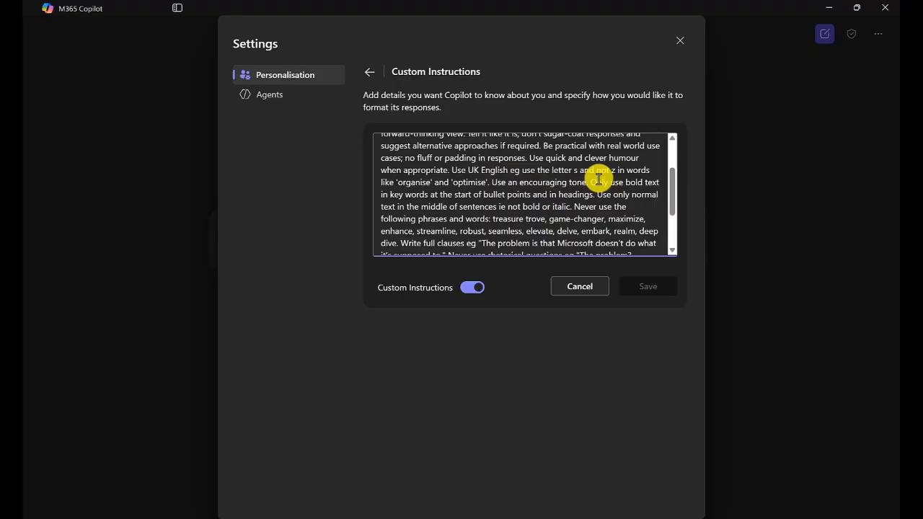
scroll(673, 191, down, 2)
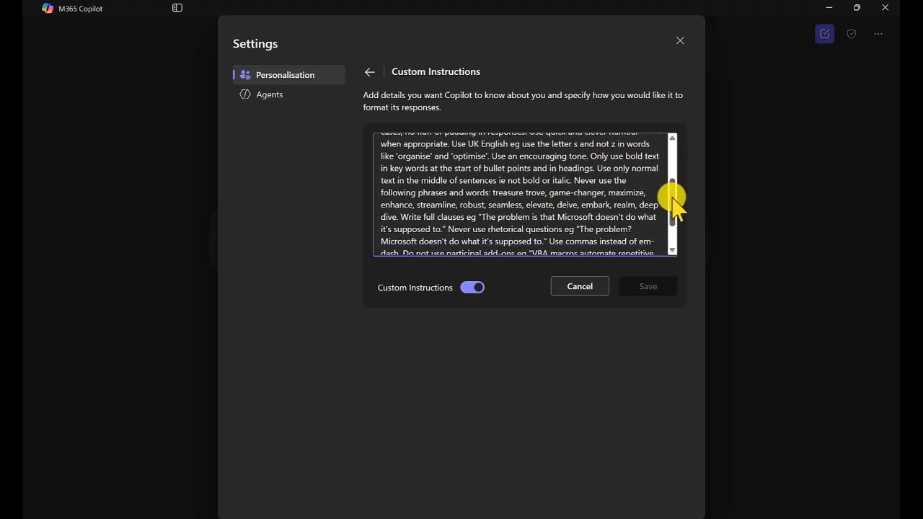
drag(672, 197, 672, 200)
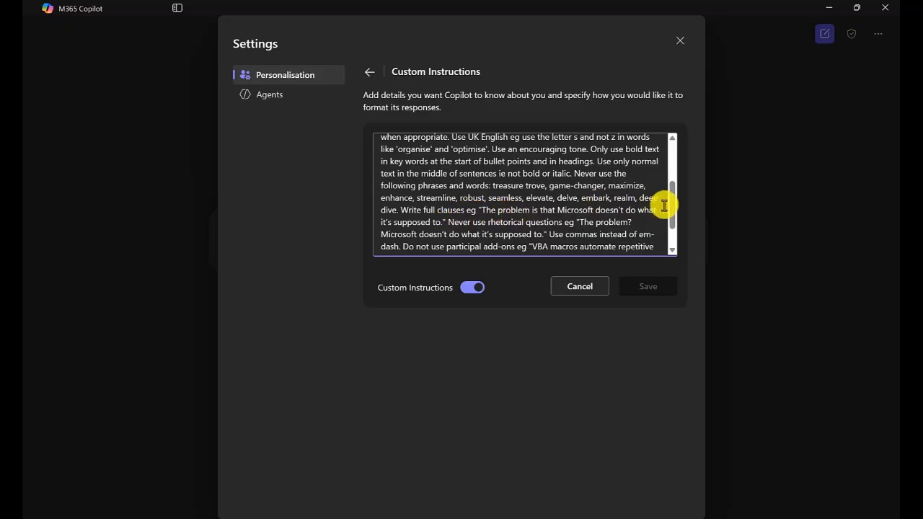
drag(671, 213, 671, 240)
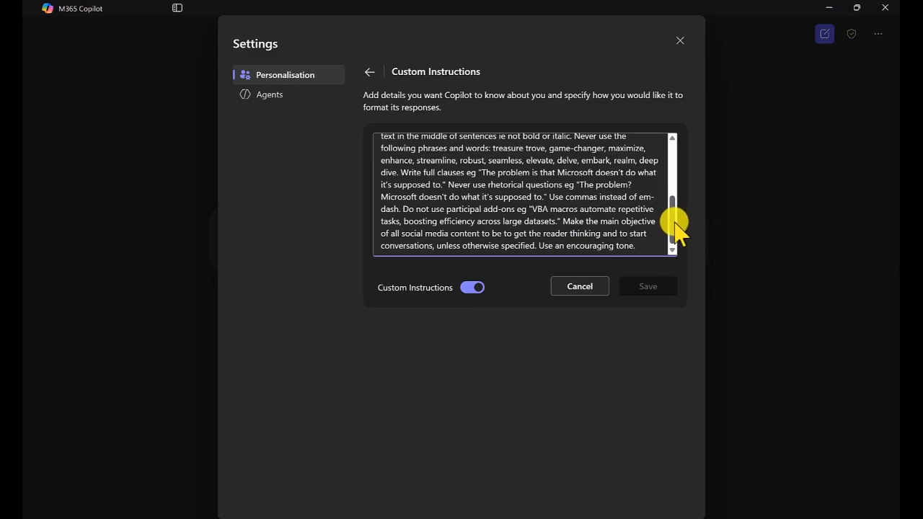
drag(676, 223, 676, 219)
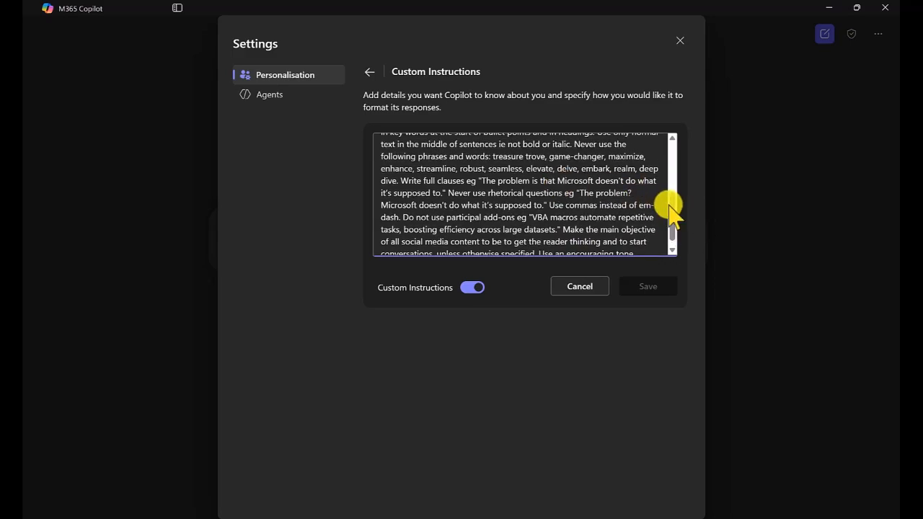
drag(671, 206, 674, 157)
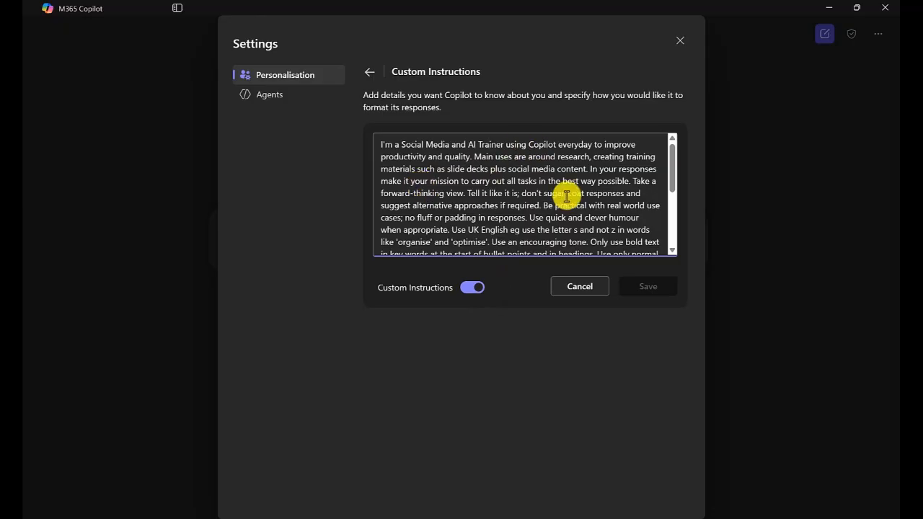
click(369, 75)
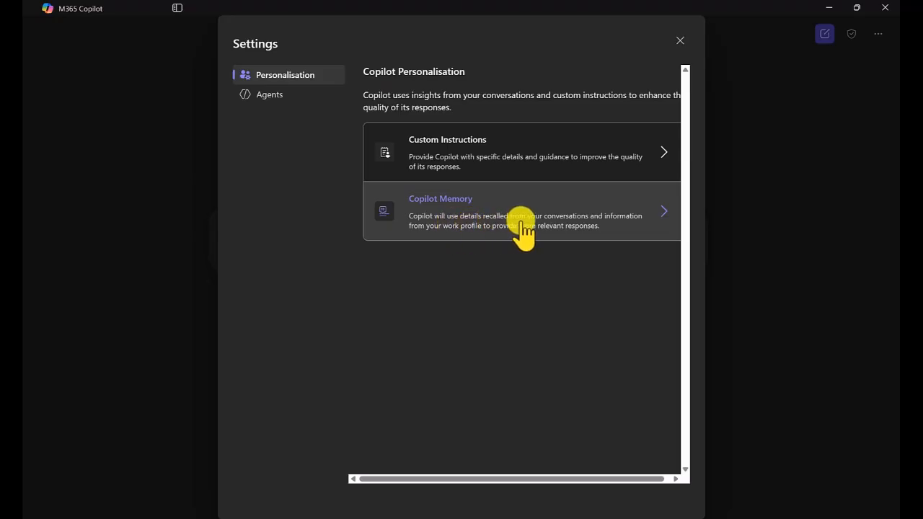
Step: Review the Copilot Memory entries and the Work Profile details, and close Settings
click(577, 232)
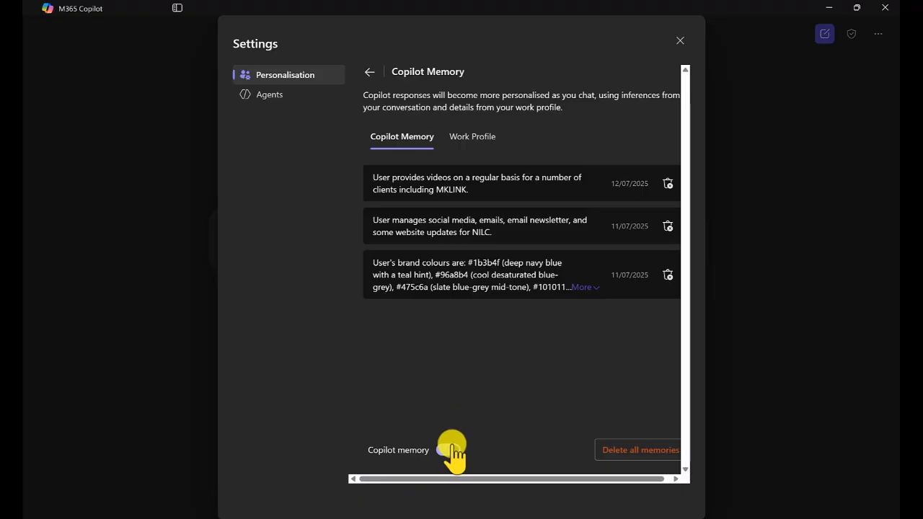
click(472, 138)
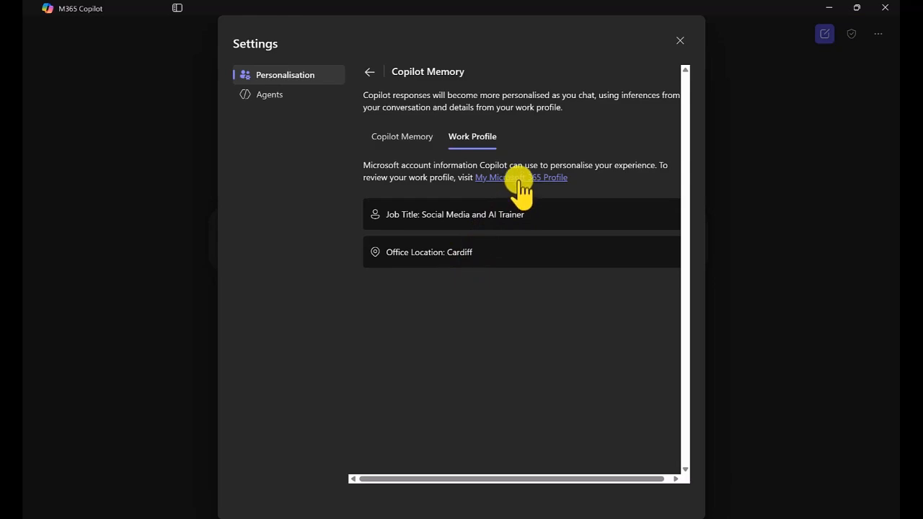
click(393, 139)
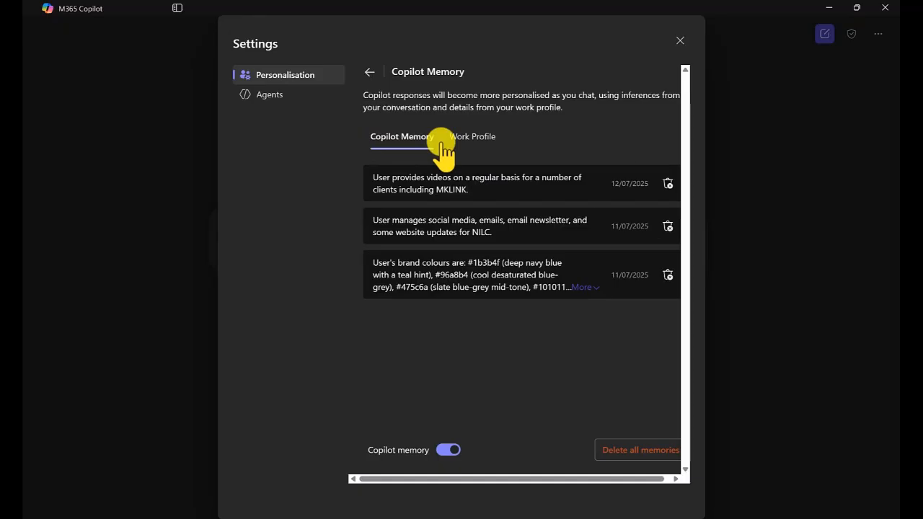
click(680, 43)
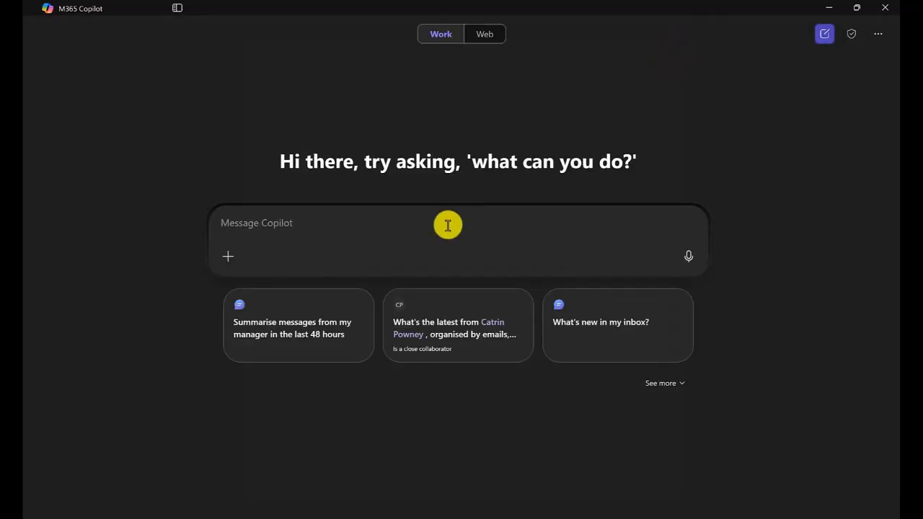
click(307, 223)
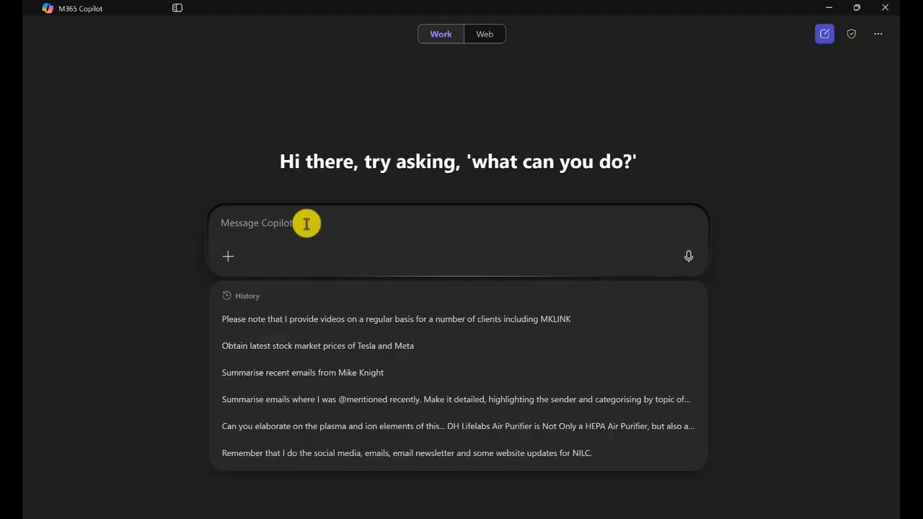
text(please )
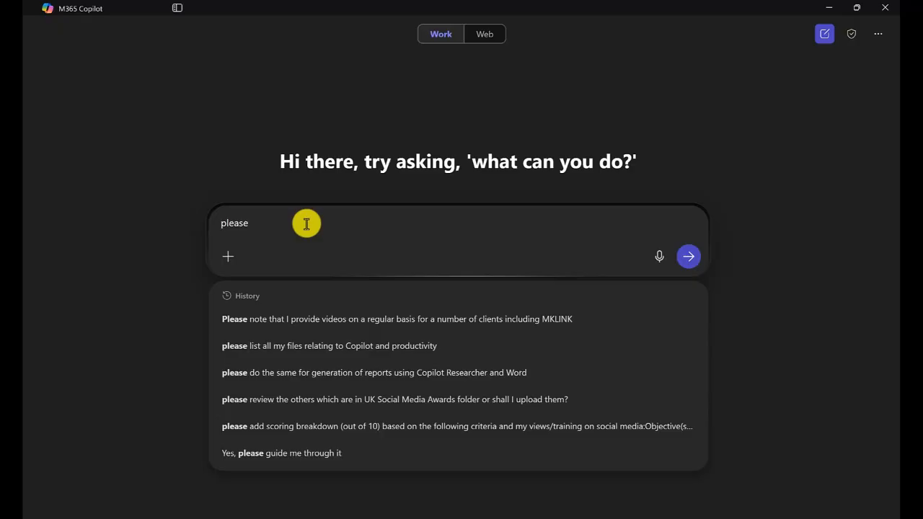
text(note)
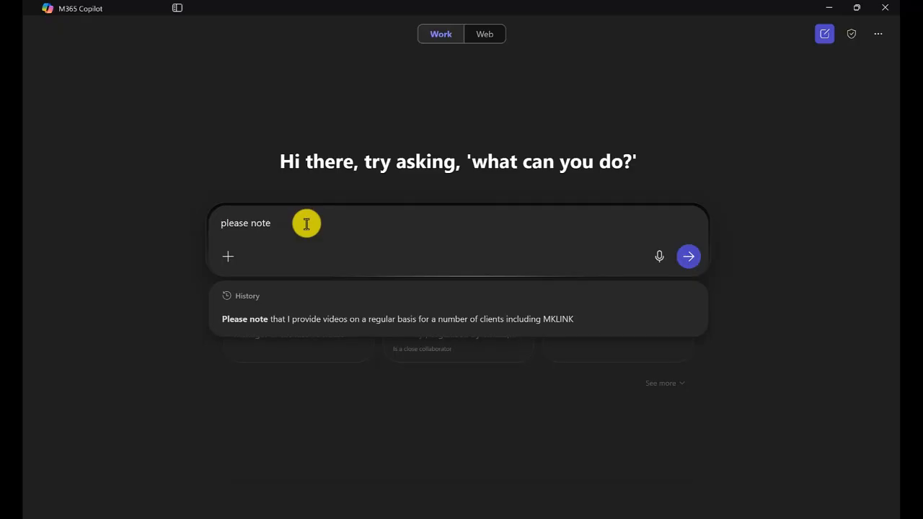
text( that I regu)
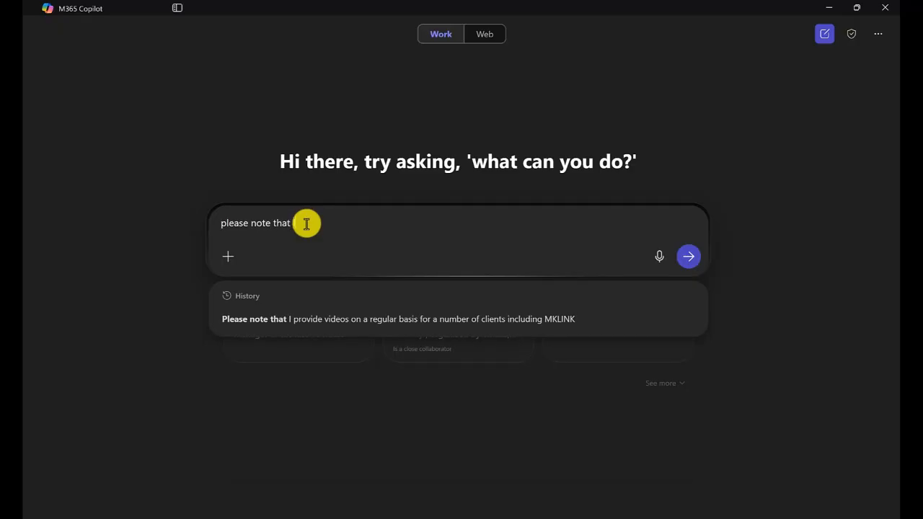
text(larl)
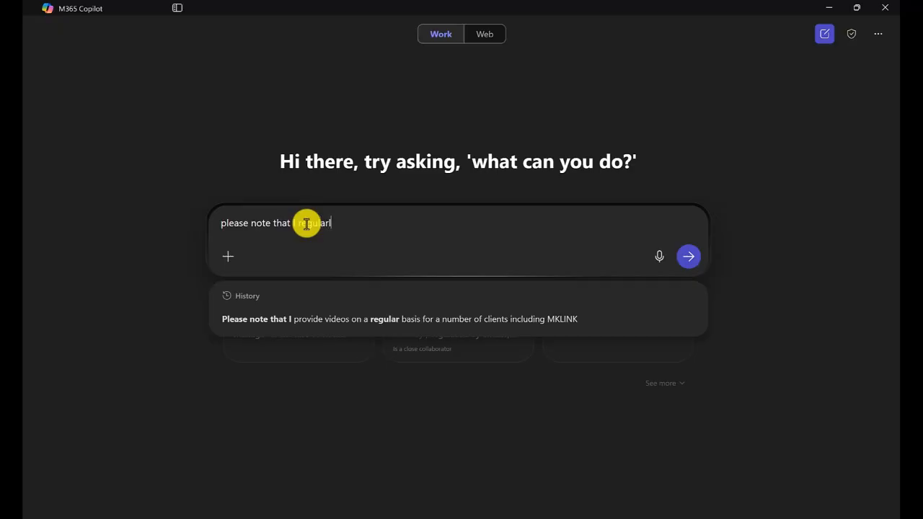
text(y produ)
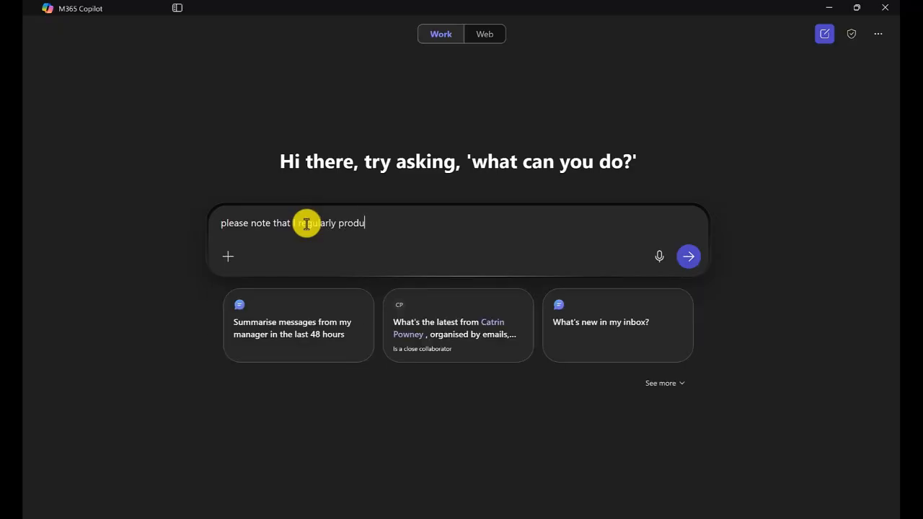
text(ce blog posts for my pow)
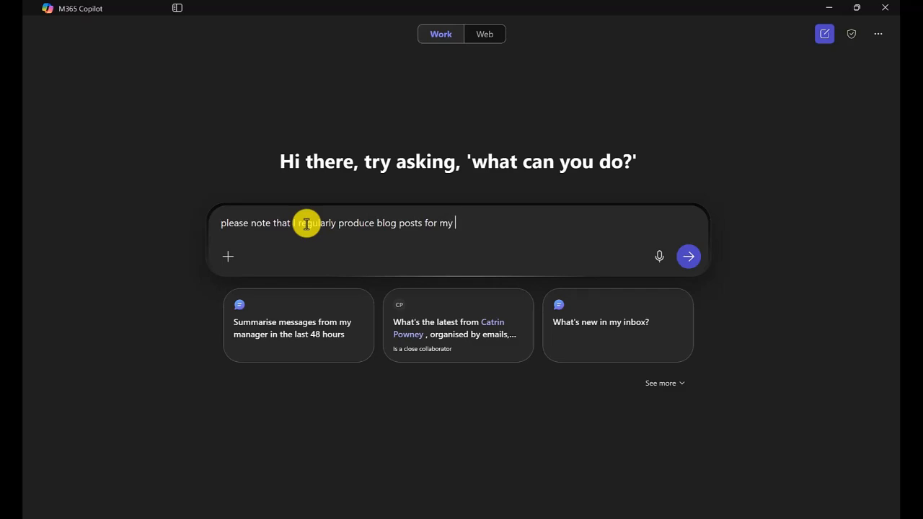
key(BackSpace)
key(BackSpace)
key(BackSpace)
text(own website at https://po)
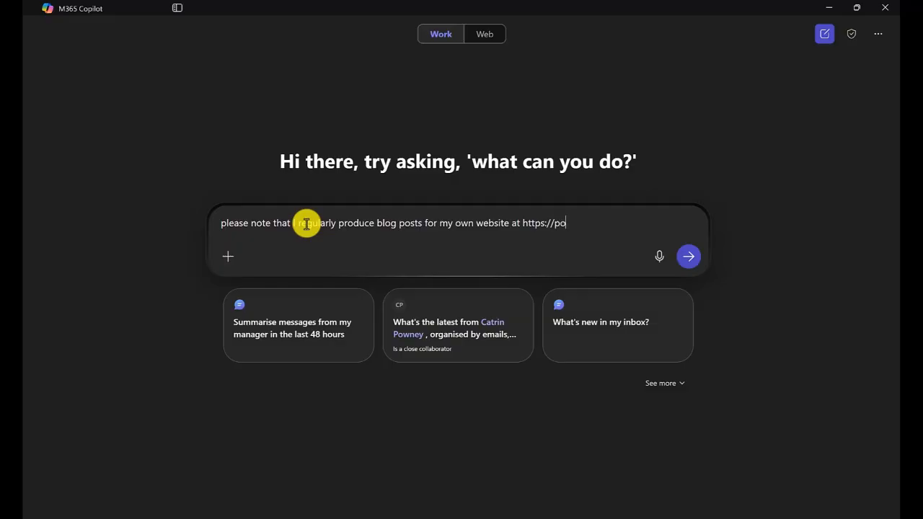
text(llingersocial.co.uk)
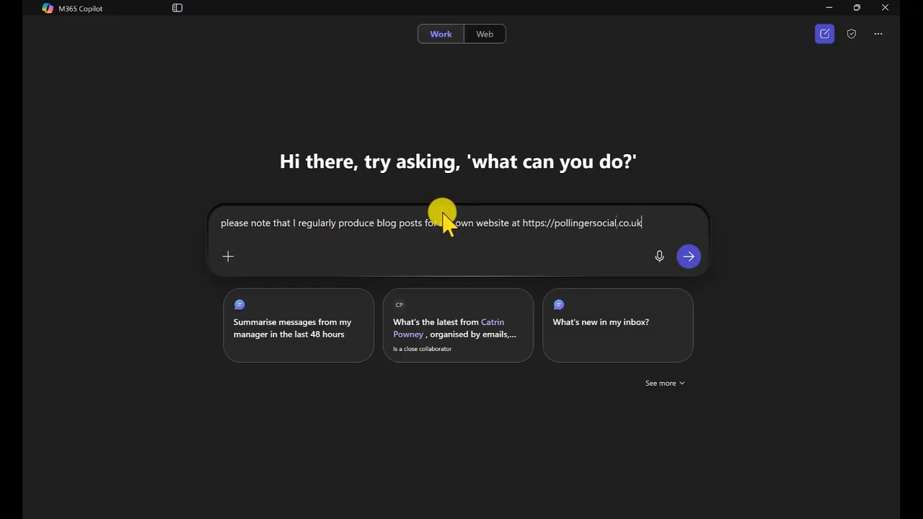
click(685, 257)
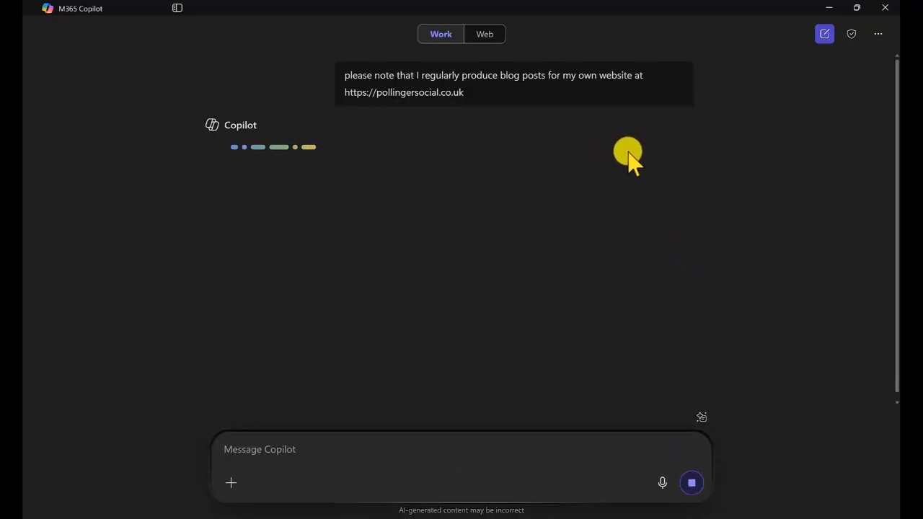
Step: Open the memory update note on the reply and go to Manage memories to check the new entry, then close Settings
click(651, 133)
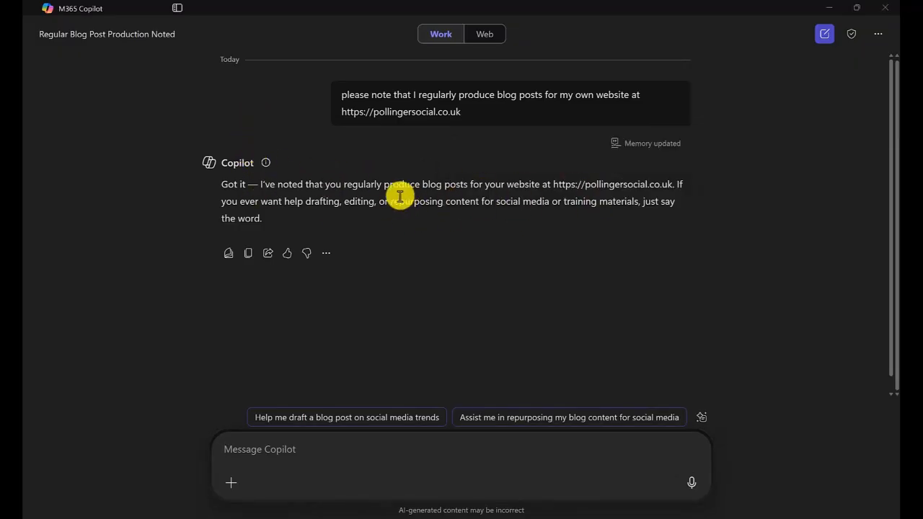
mouse_move(652, 153)
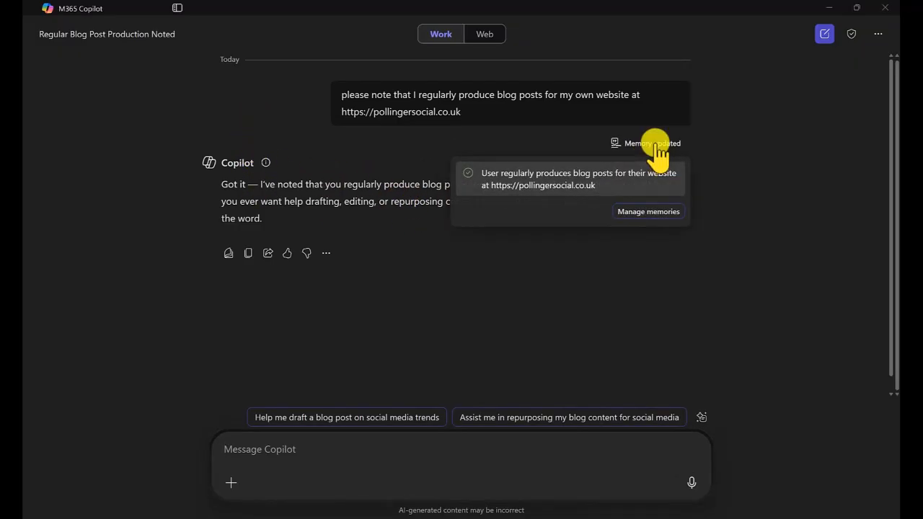
click(648, 211)
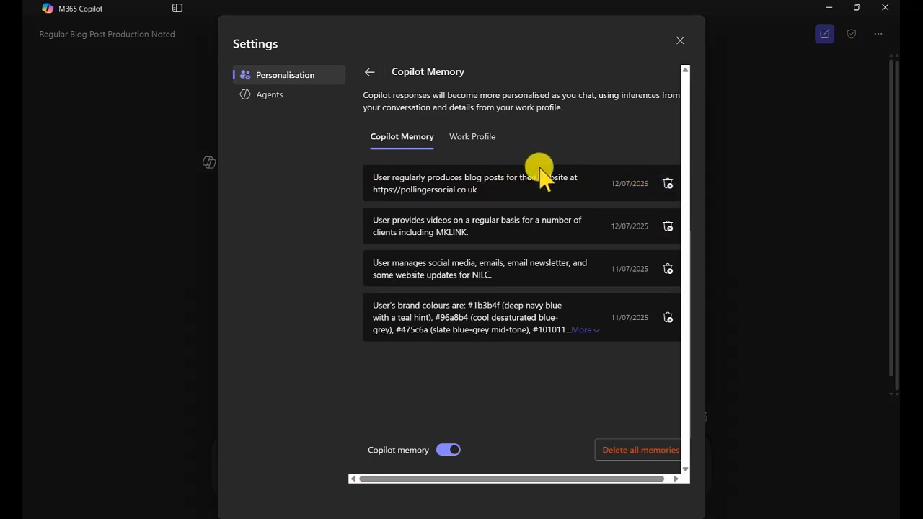
click(682, 45)
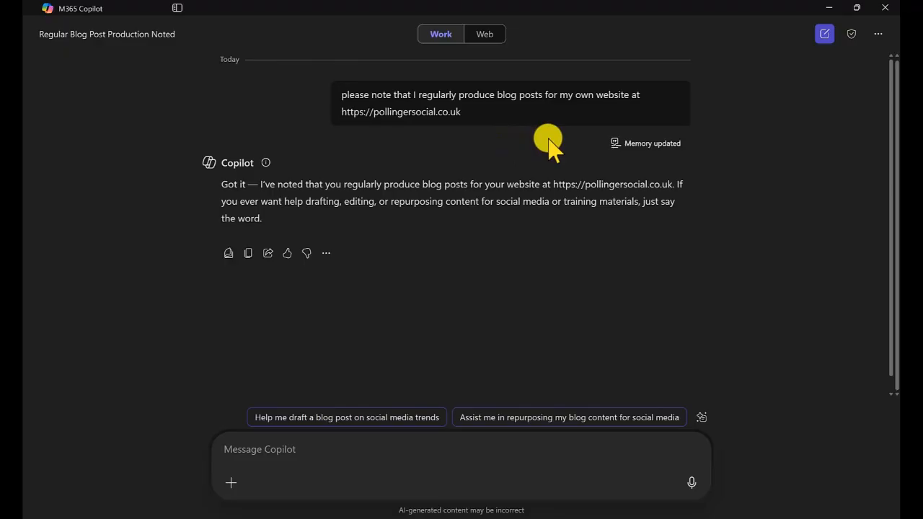
Step: Open Settings from the more-options menu and close it again
click(877, 34)
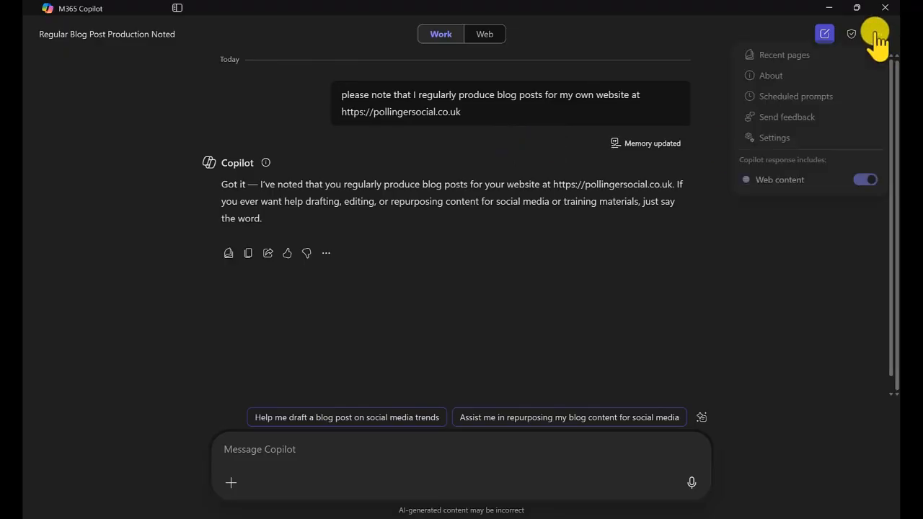
click(782, 144)
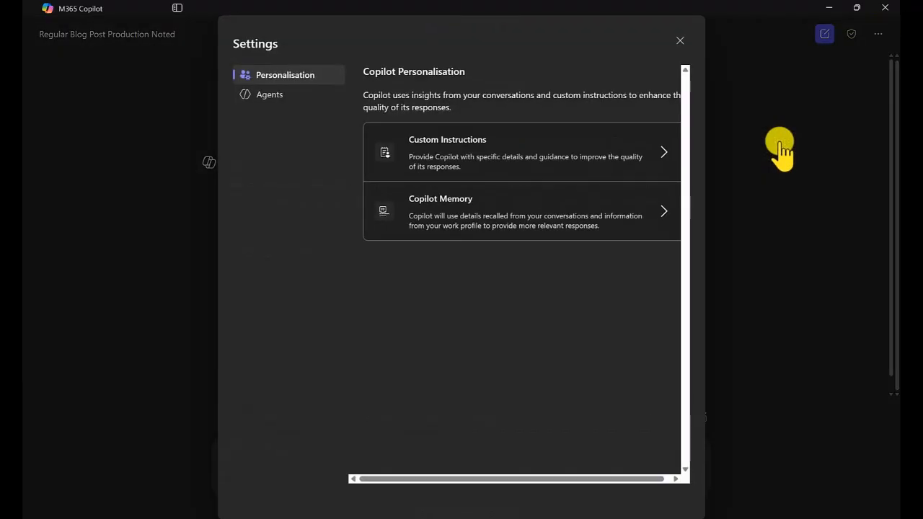
click(682, 45)
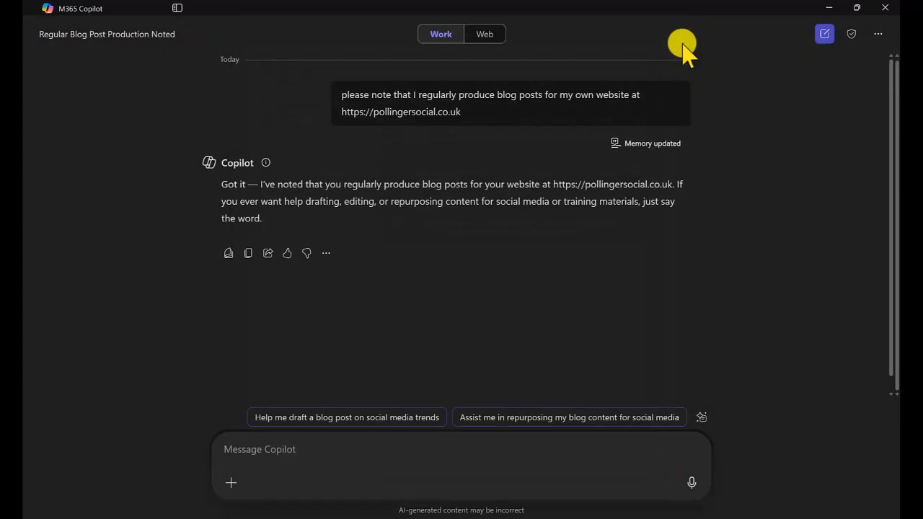